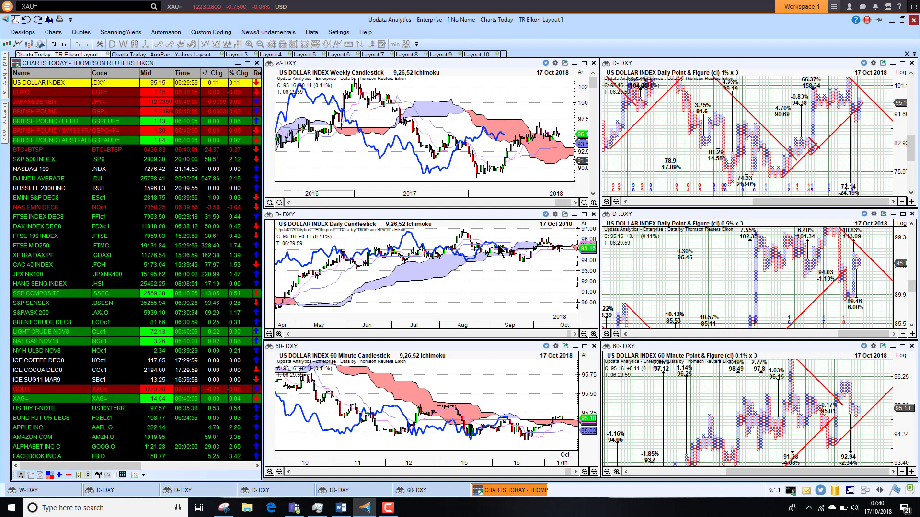
# Step: Step the charts from EURO through Japanese Yen, British Pound, GBP/EUR and GBP/CHF to GBPAUD=
pyautogui.click(53, 93)
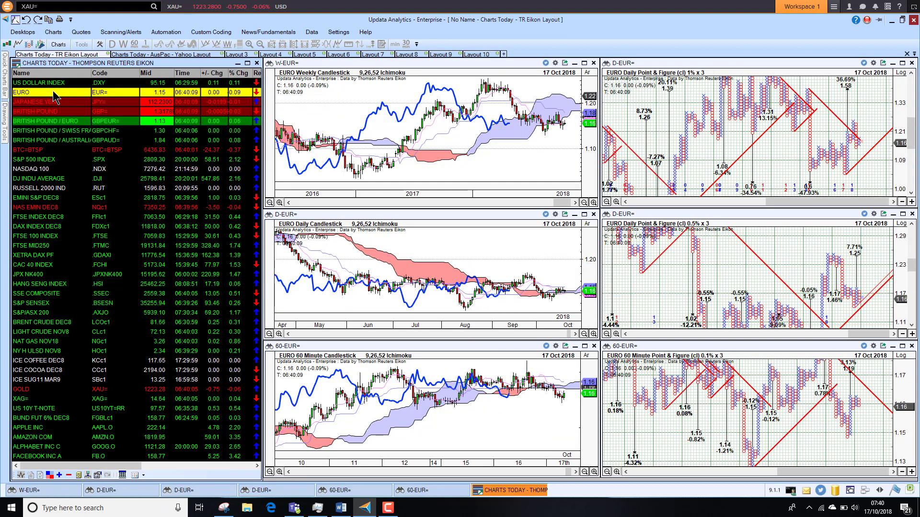
pyautogui.press('Down')
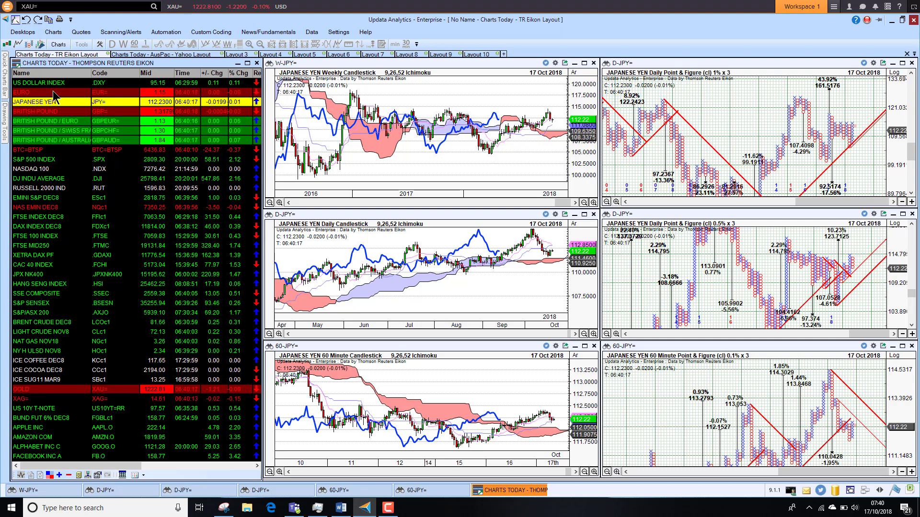
pyautogui.press('Down')
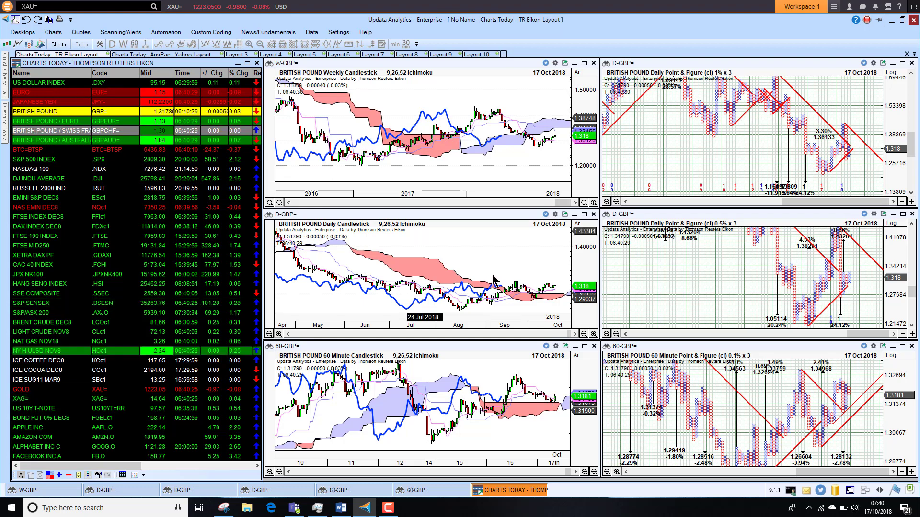
pyautogui.click(56, 122)
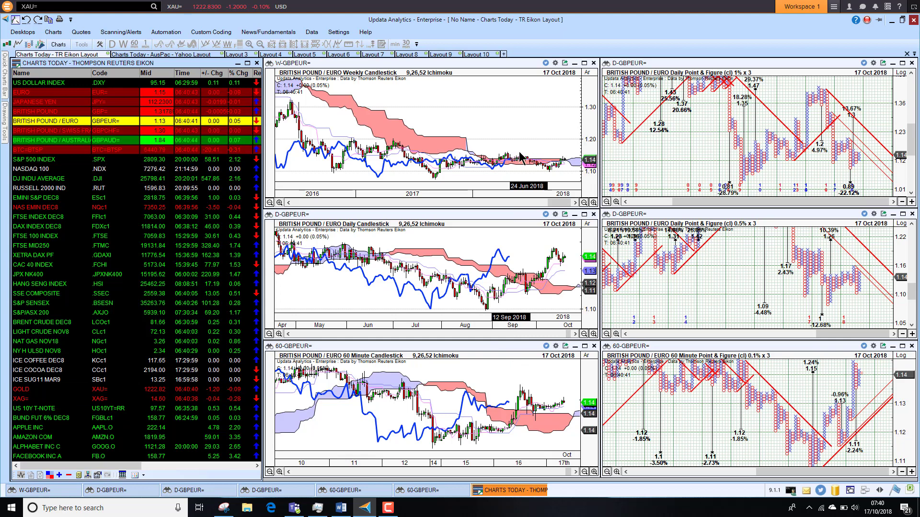
pyautogui.click(44, 131)
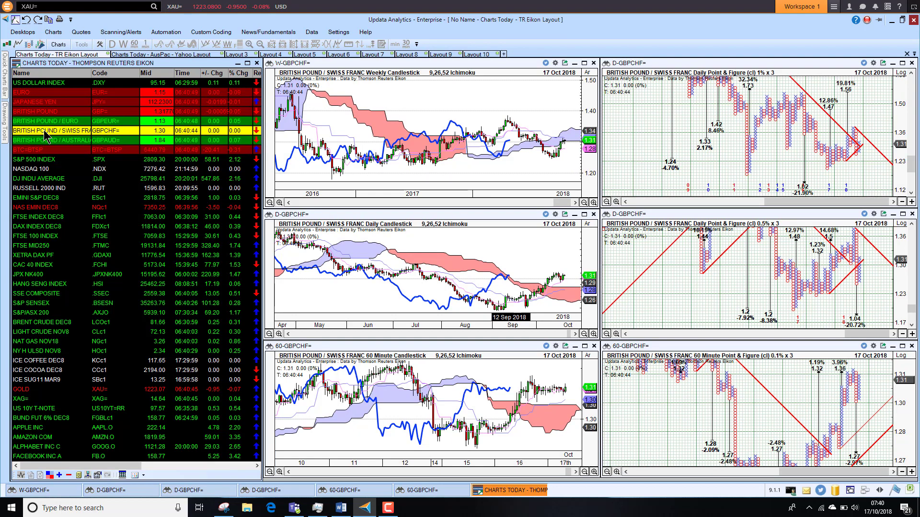
pyautogui.press('Down')
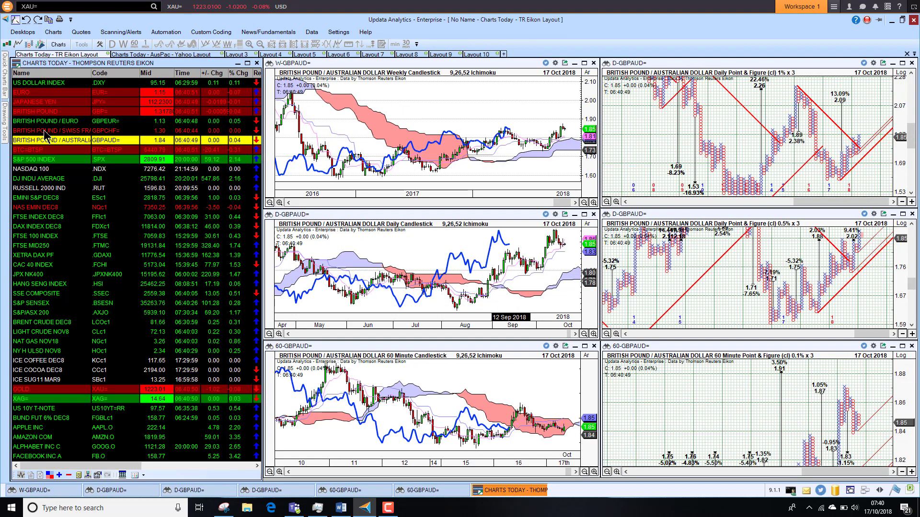
# Step: Chart BTC=BTSP bitcoin prices in all six linked charts
pyautogui.click(48, 151)
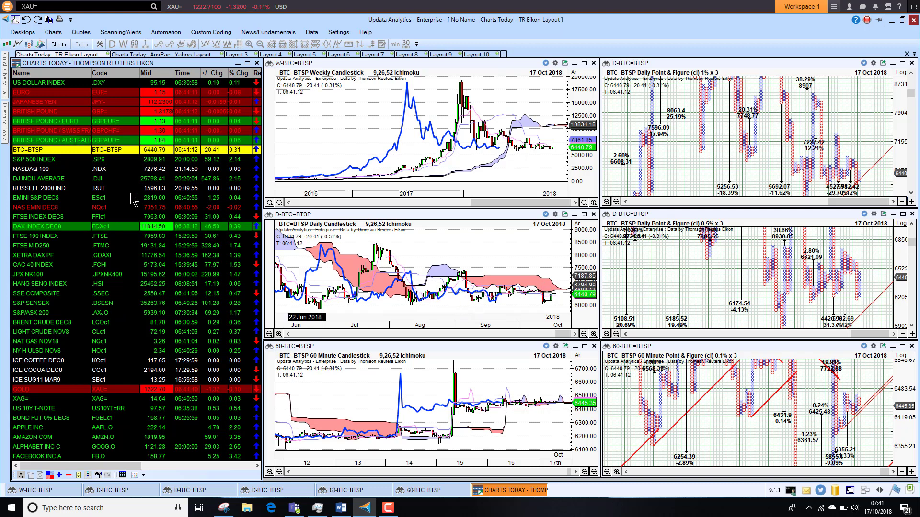
# Step: Chart S&P 500 INDEX, NASDAQ 100, DJ INDU AVERAGE, then RUSSELL 2000 IND
pyautogui.click(49, 162)
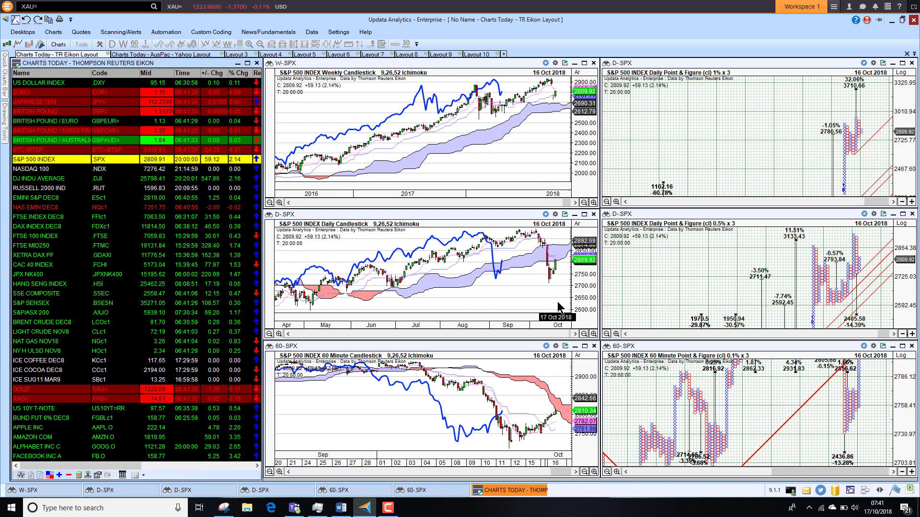
pyautogui.click(43, 171)
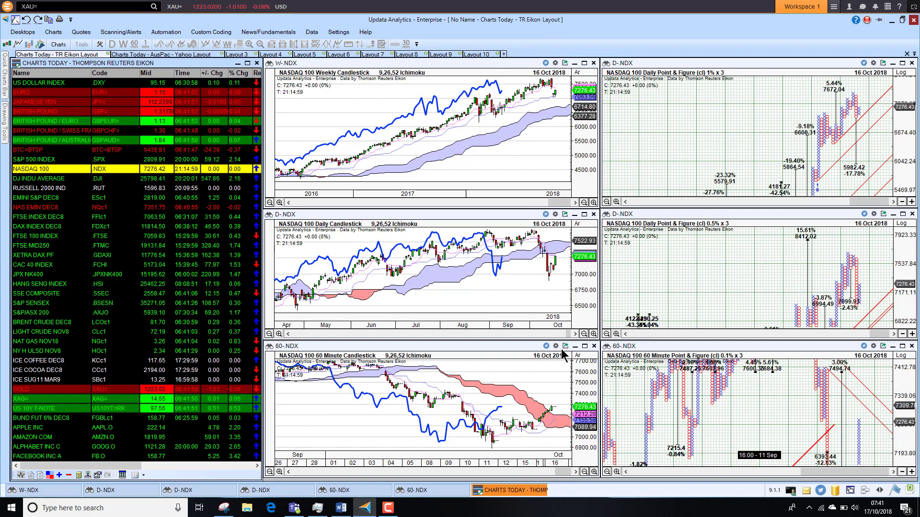
pyautogui.click(36, 180)
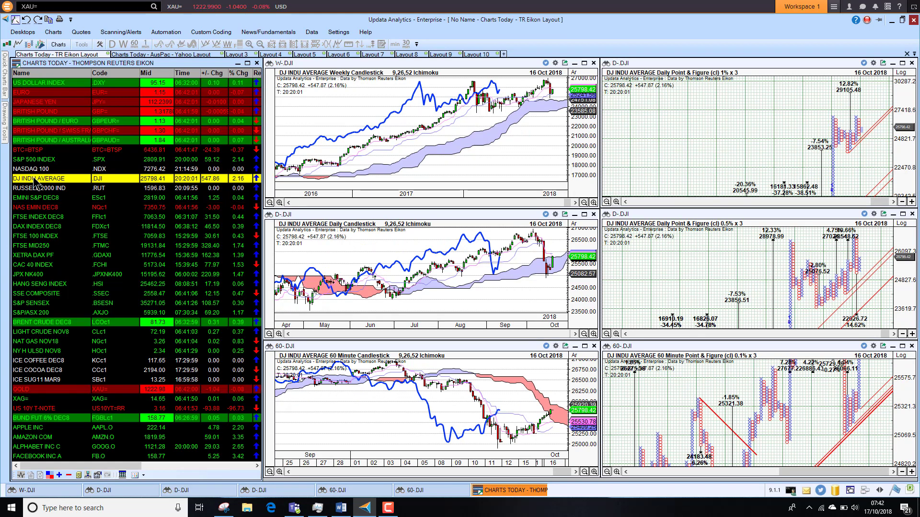
pyautogui.press('Down')
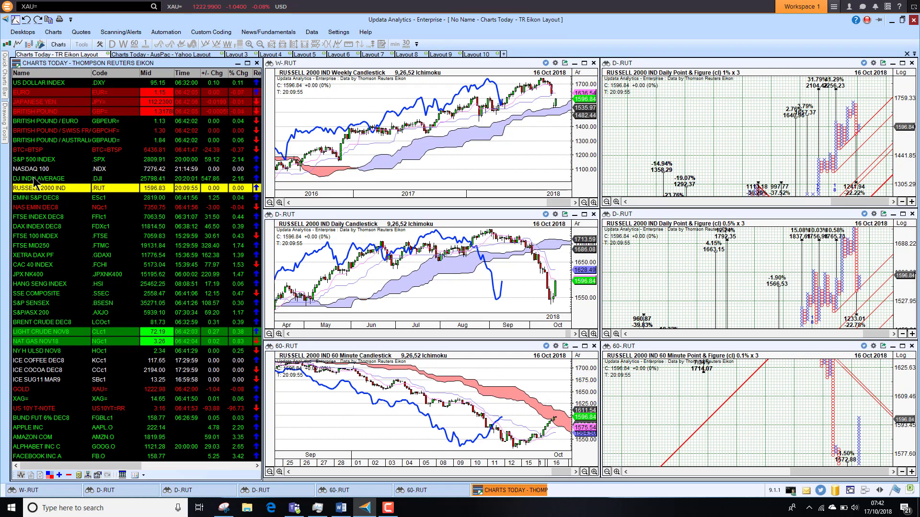
# Step: Step the charts through EMINI S&P DEC8, NAS EMIN DEC8, FTSE INDEX DEC8 and DAX INDEX DEC8
pyautogui.press('Down')
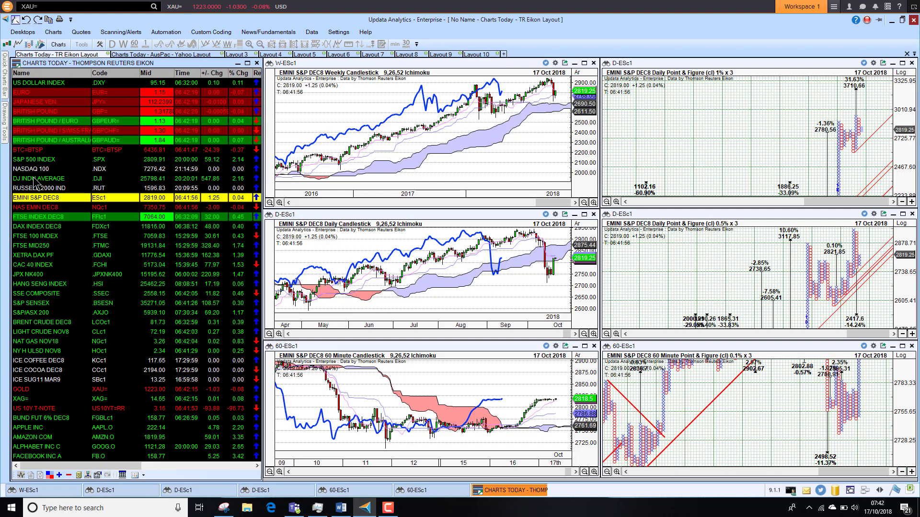
pyautogui.press('Down')
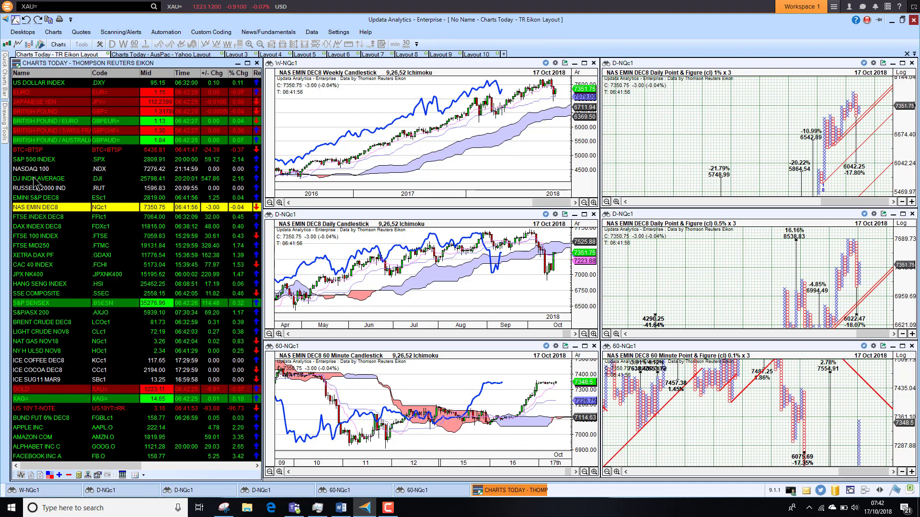
pyautogui.press('Down')
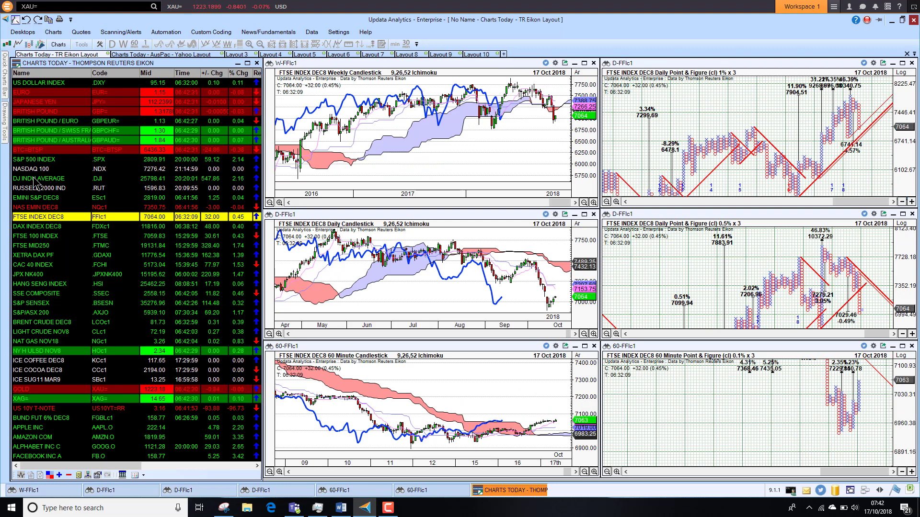
pyautogui.press('Down')
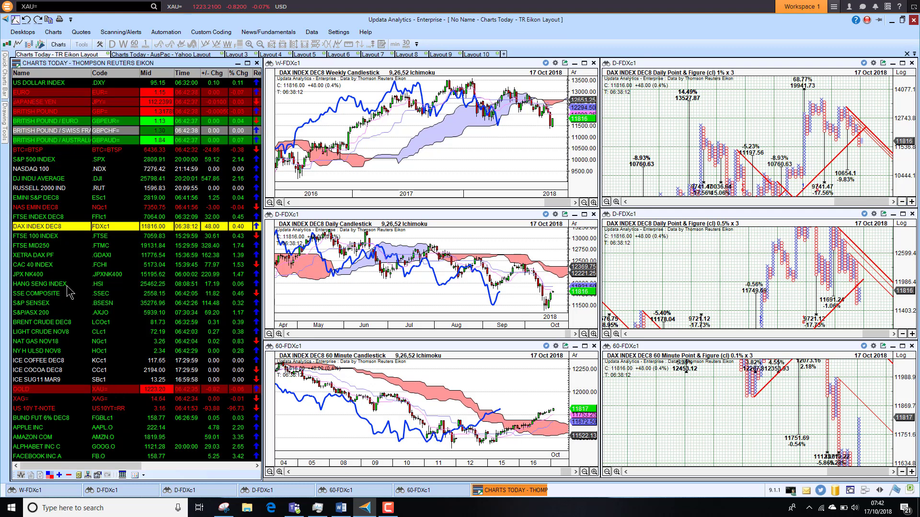
# Step: Chart JPX NK400, HANG SENG INDEX, SSE COMPOSITE, S&P SENSEX, then S&P/ASX 200
pyautogui.click(43, 278)
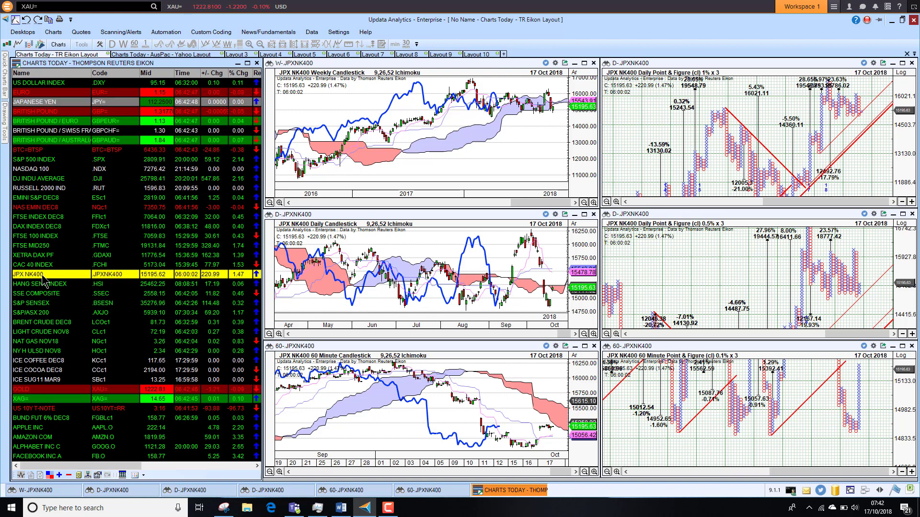
pyautogui.press('Down')
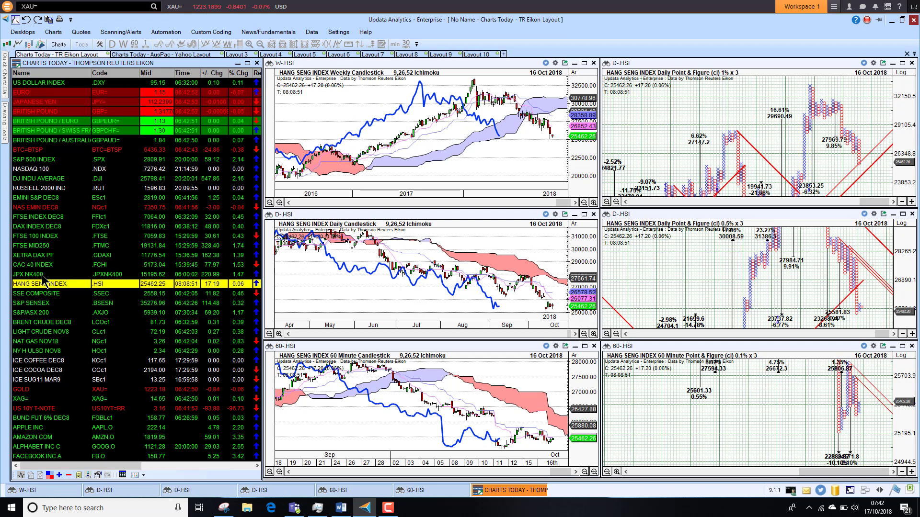
pyautogui.press('Down')
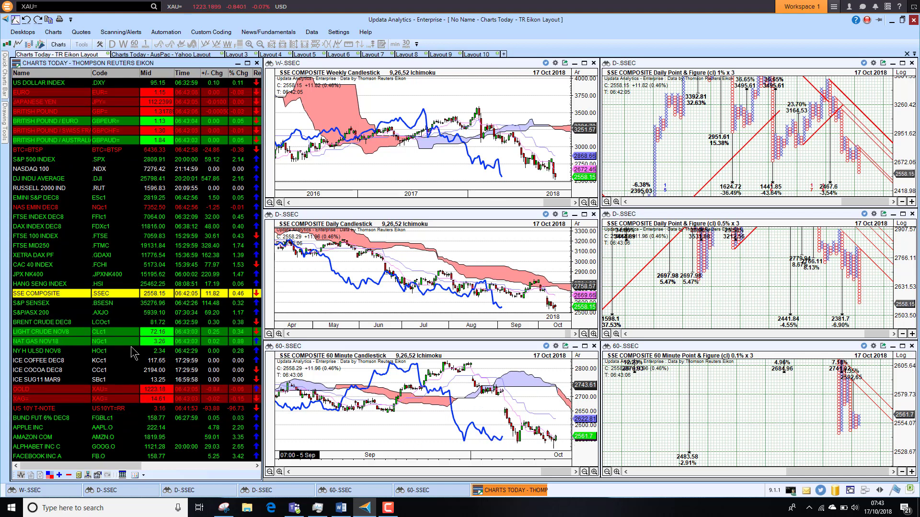
pyautogui.click(44, 304)
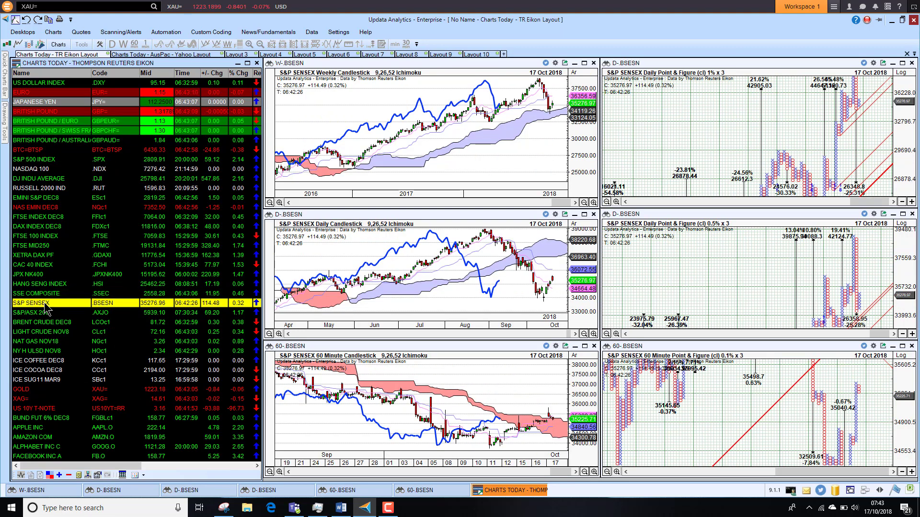
pyautogui.press('Down')
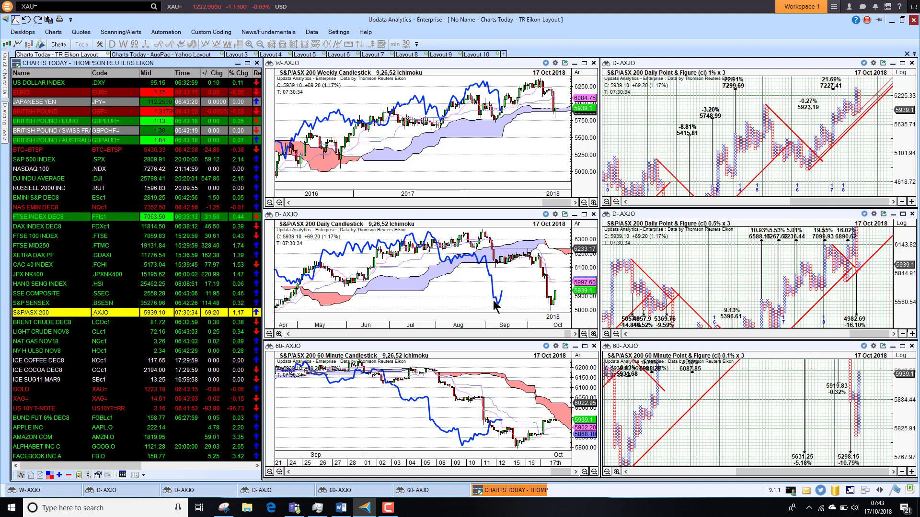
# Step: Chart the energy futures: BRENT CRUDE DEC8, LIGHT CRUDE NOV8, then NAT GAS NOV18
pyautogui.click(48, 322)
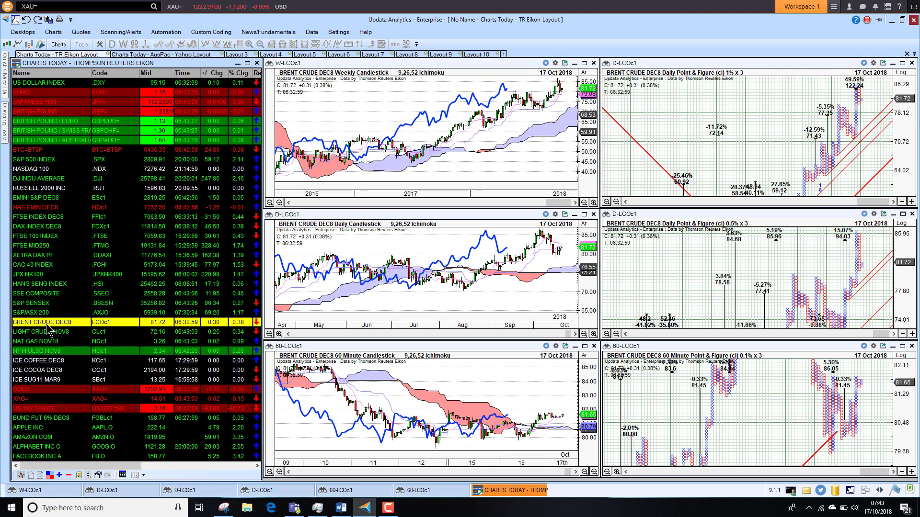
pyautogui.press('Down')
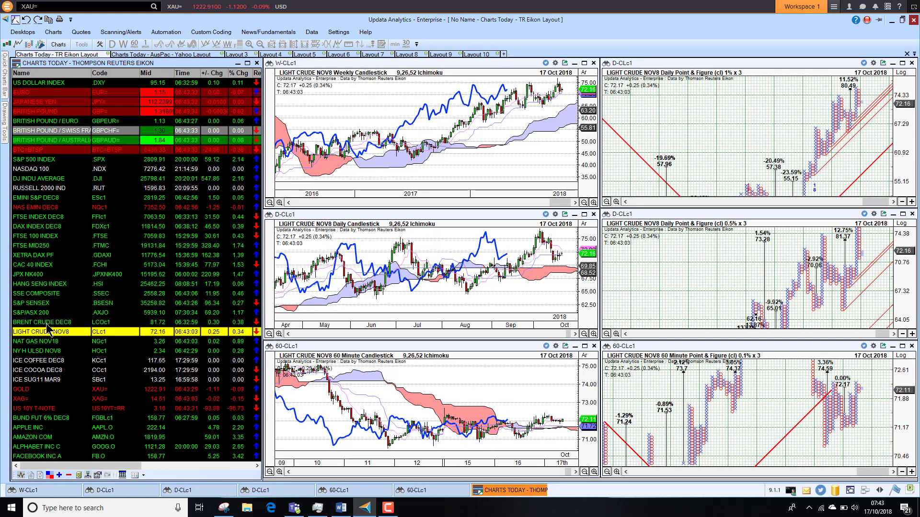
pyautogui.press('Down')
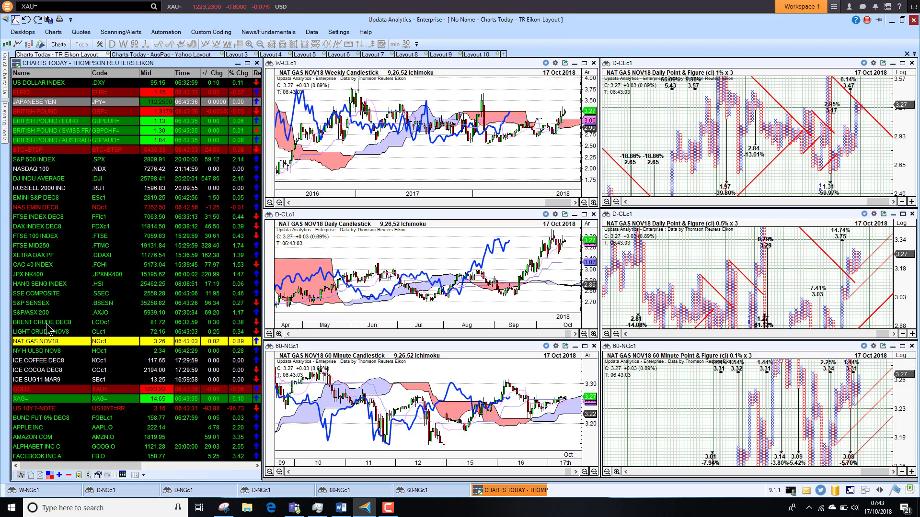
# Step: Chart silver XAG=, gold, silver again, the US 10Y T-NOTE, then BUND FUT 6% DEC8
pyautogui.click(40, 395)
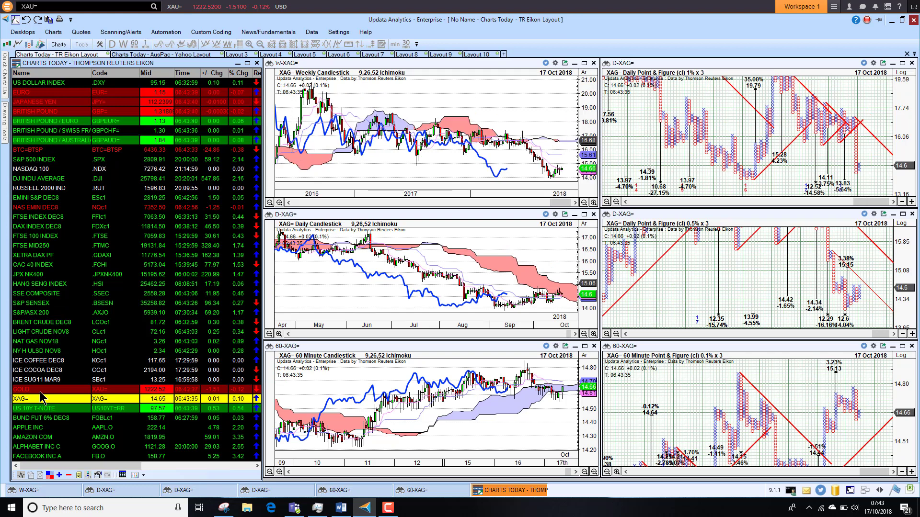
pyautogui.press('Up')
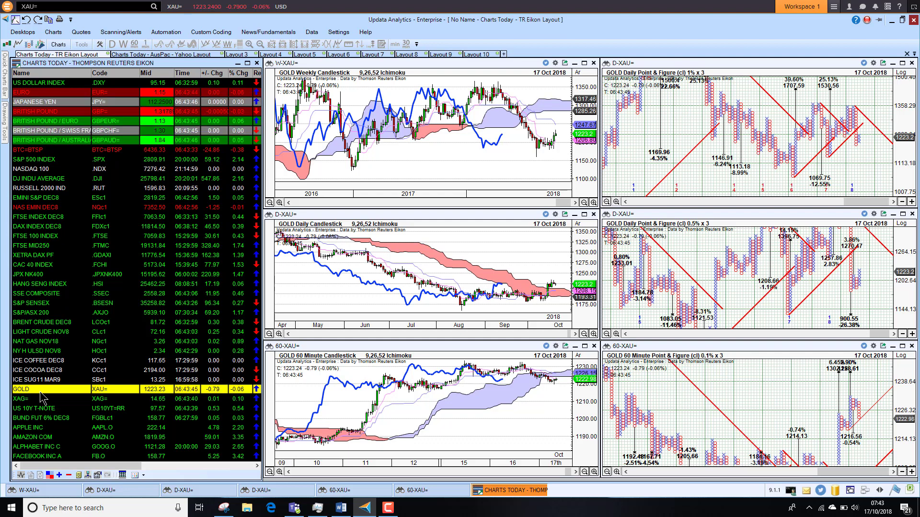
pyautogui.press('Down')
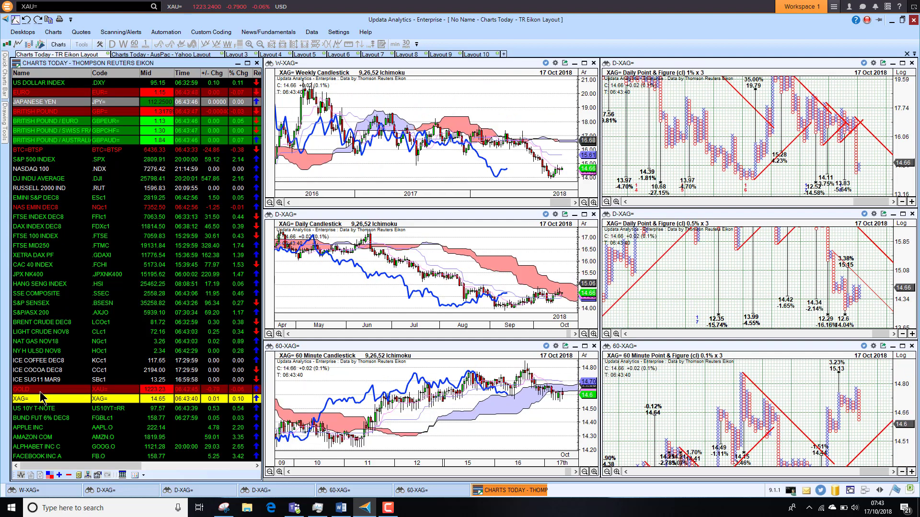
pyautogui.press('Down')
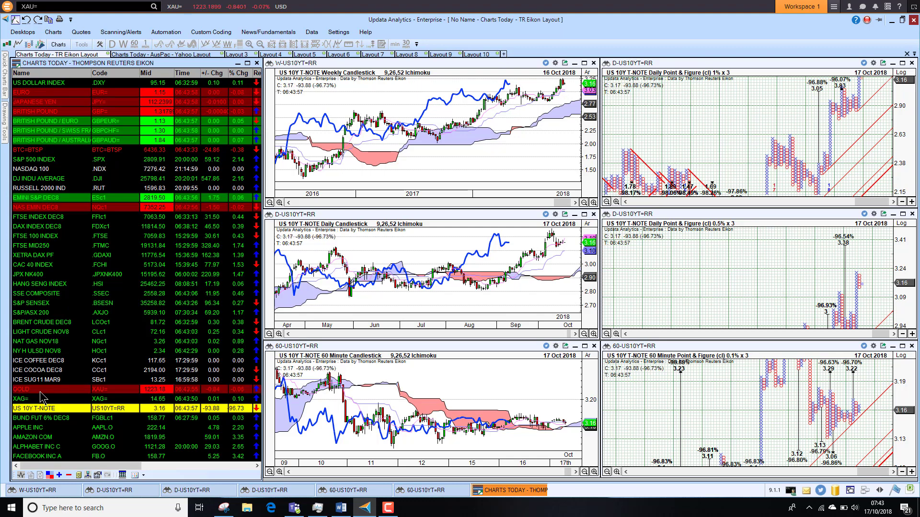
pyautogui.press('Down')
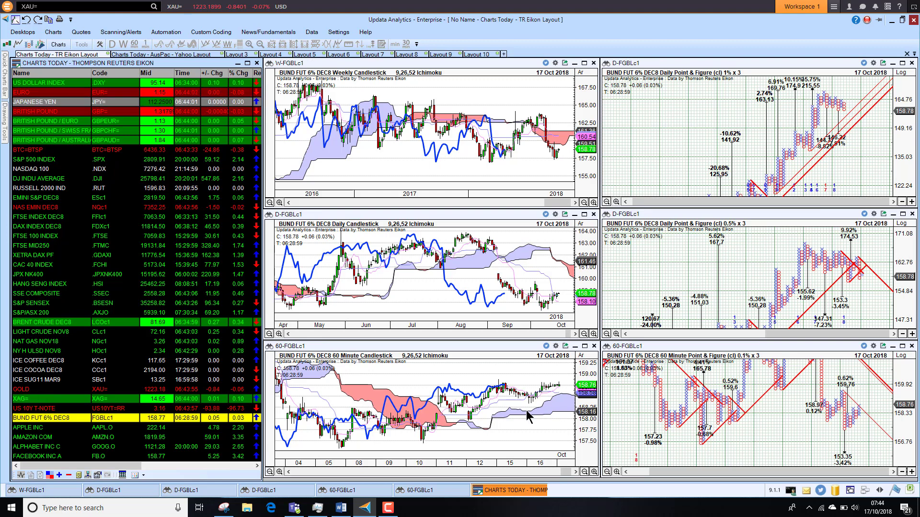
# Step: In the AusPac Yahoo layout, chart STXE 600 PR.EUR then Nikkei 225, and show YHOO-NASDAQ100
pyautogui.click(163, 55)
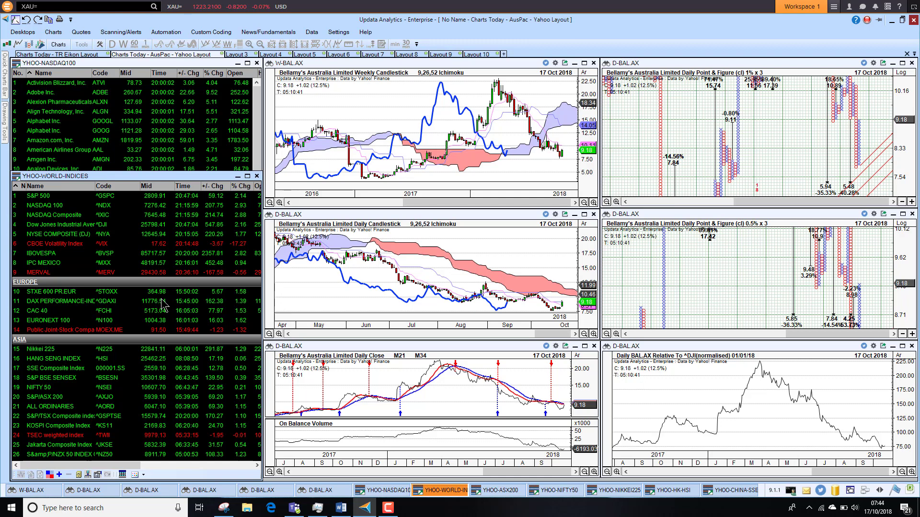
pyautogui.click(60, 293)
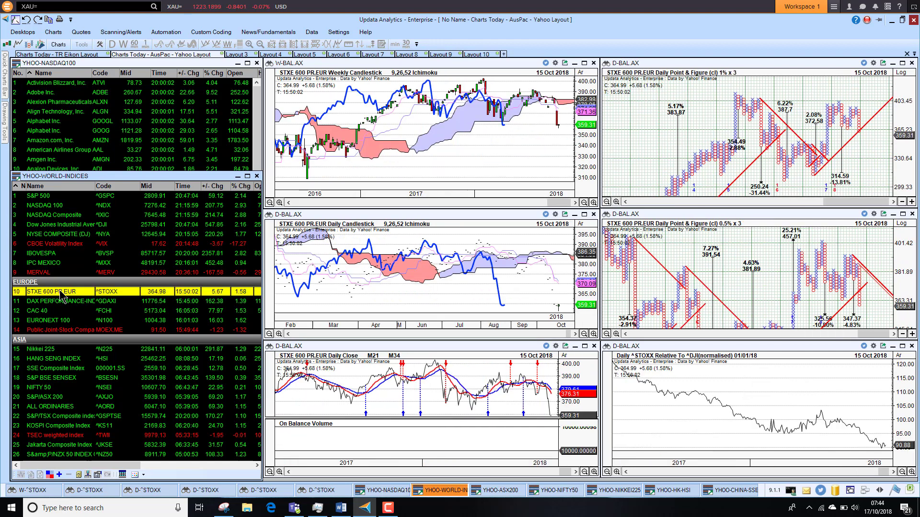
pyautogui.click(53, 350)
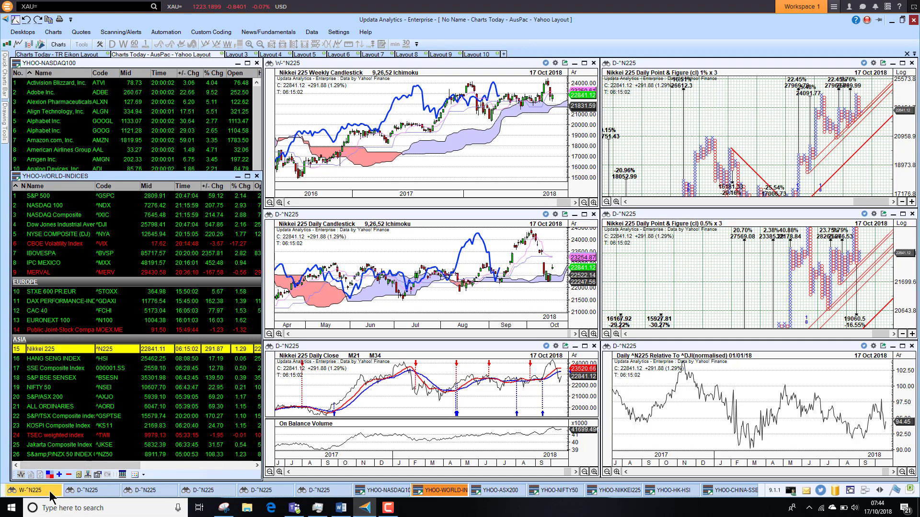
pyautogui.click(389, 490)
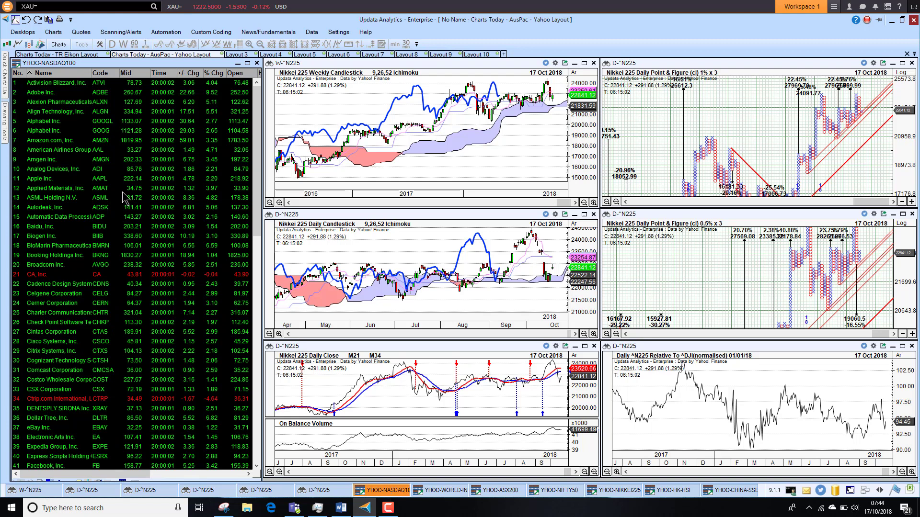
# Step: Chart Apple, Amazon, Alphabet (GOOGL) and Facebook from the NASDAQ 100 list
pyautogui.click(54, 181)
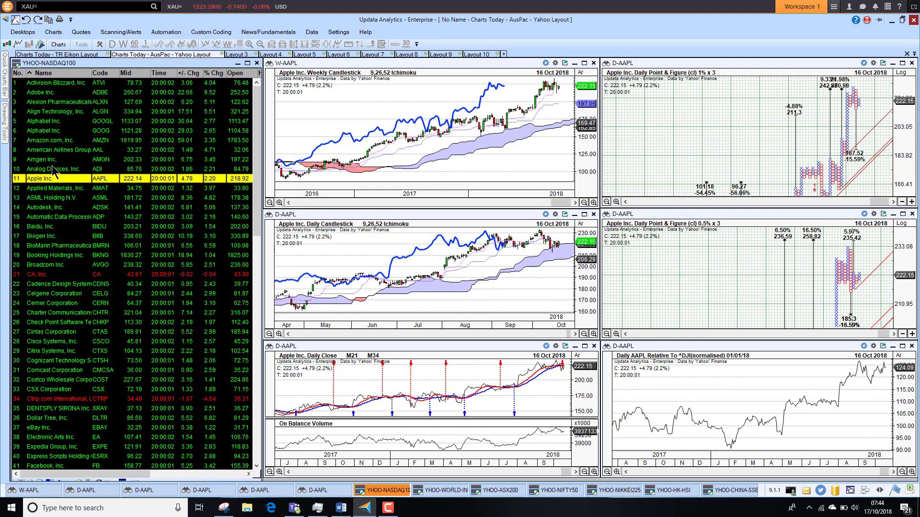
pyautogui.click(53, 142)
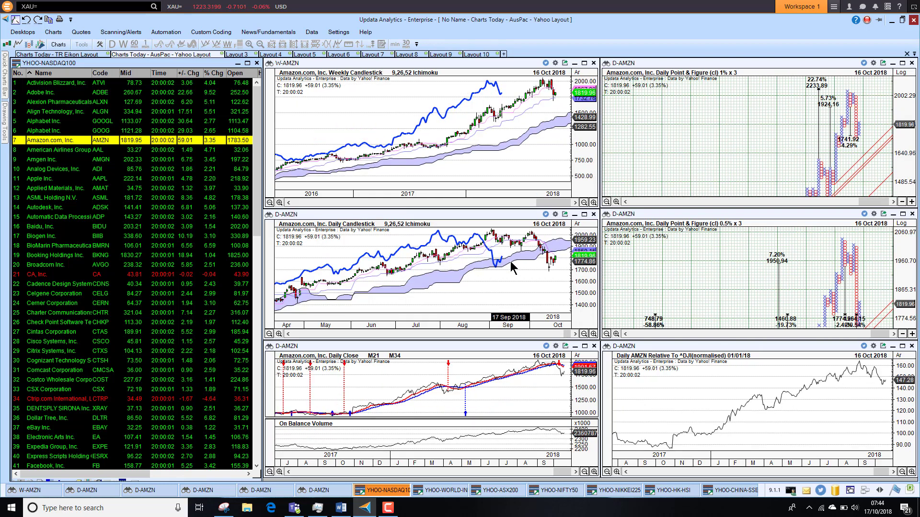
pyautogui.click(50, 123)
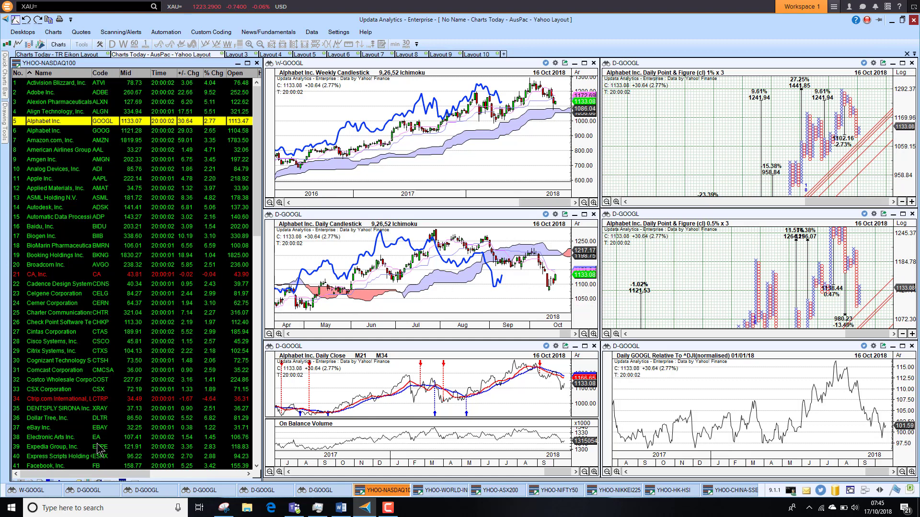
pyautogui.click(63, 469)
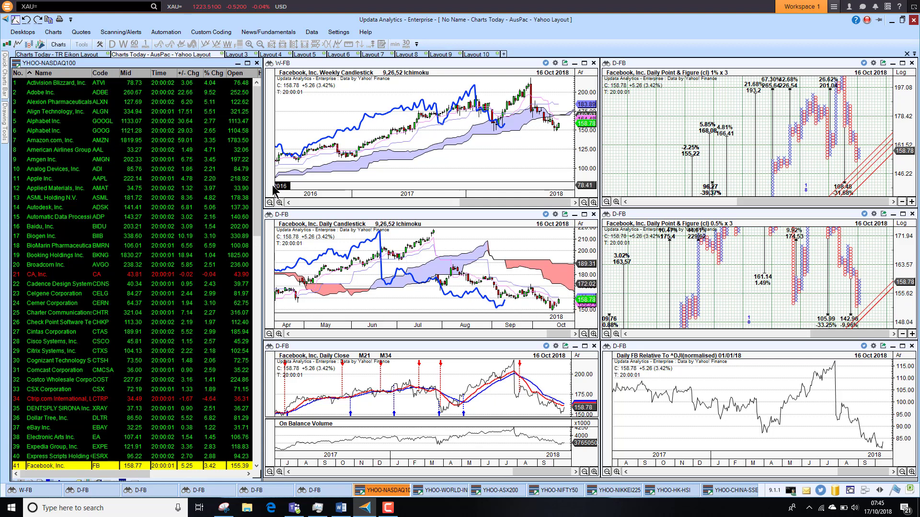
# Step: Further down the list, chart Tesla, Netflix, NVIDIA, then Microsoft
pyautogui.moveTo(258, 197); pyautogui.dragTo(257, 426)
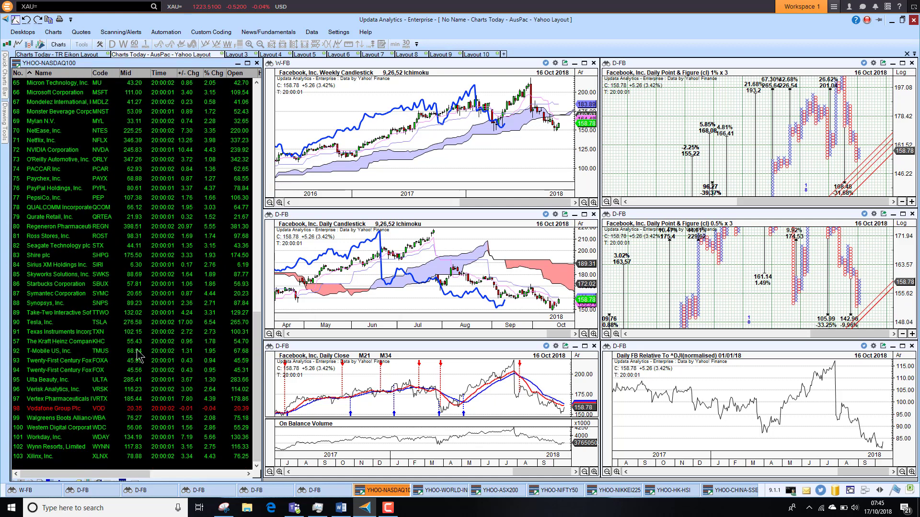
pyautogui.click(53, 322)
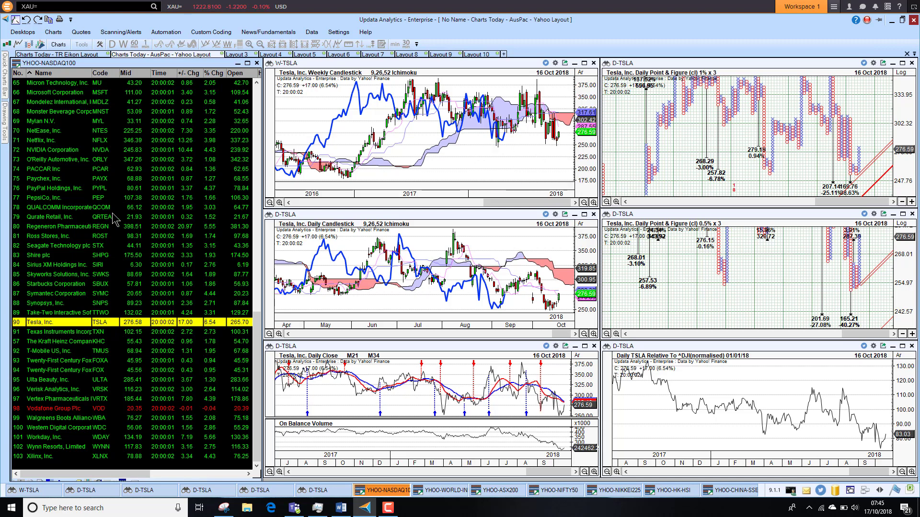
pyautogui.click(42, 143)
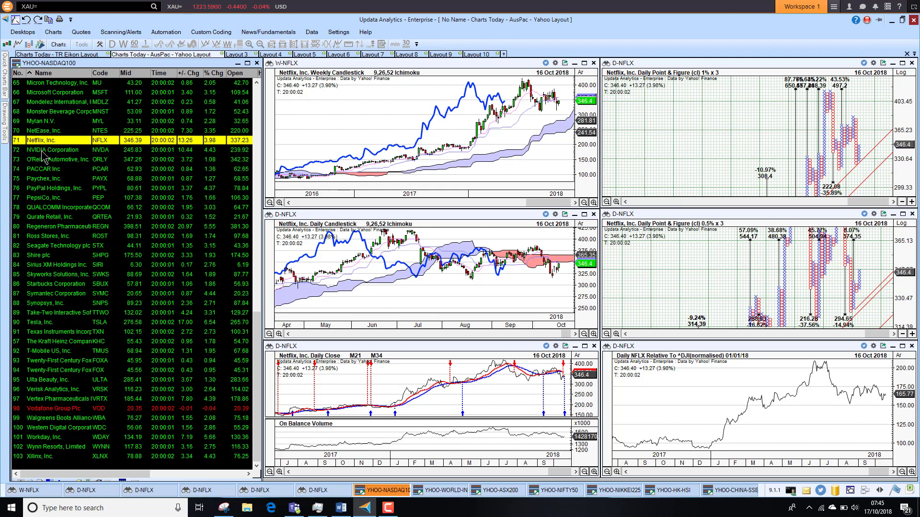
pyautogui.click(44, 151)
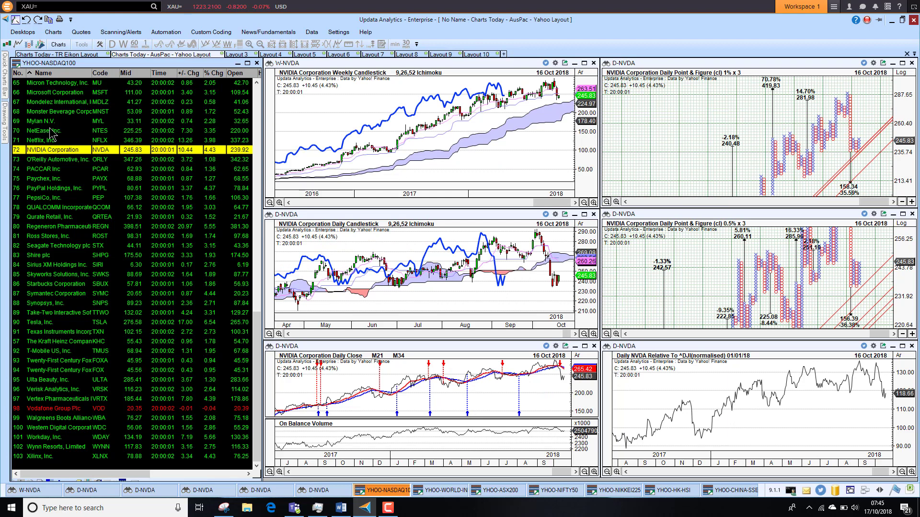
pyautogui.click(55, 94)
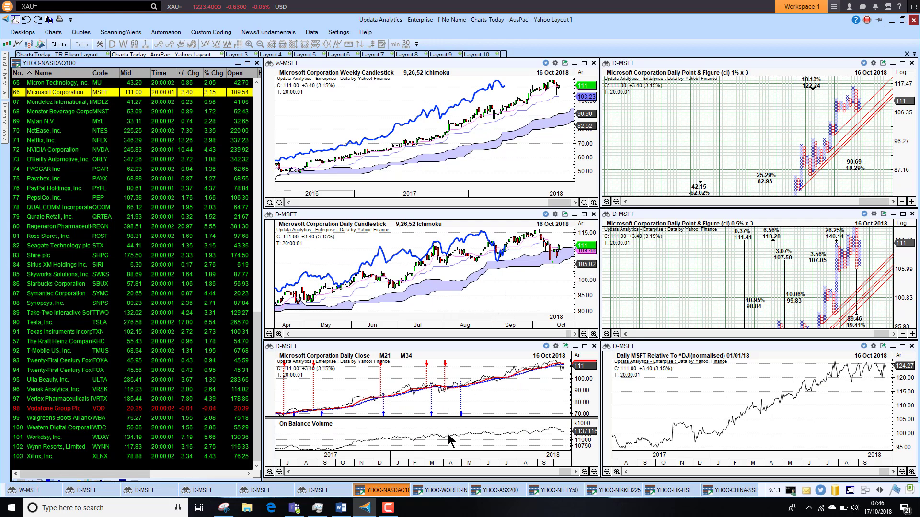
# Step: Open the YHOO-ASX200 watchlist and chart Blackmores, The a2 Milk Company, then Bega Cheese
pyautogui.click(499, 491)
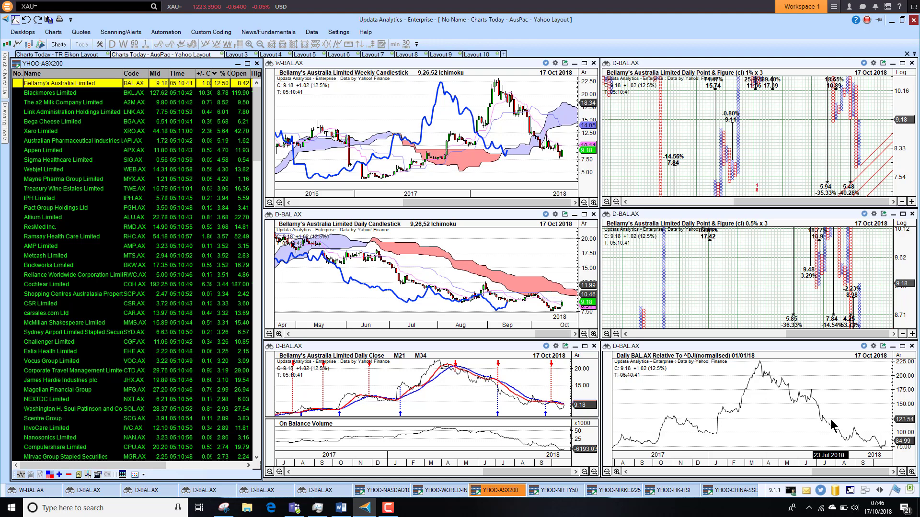
pyautogui.click(50, 93)
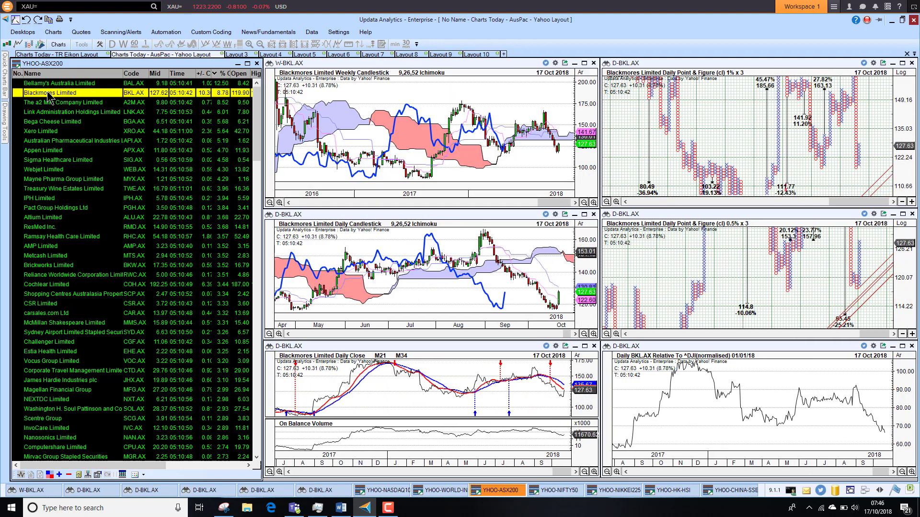
pyautogui.press('Down')
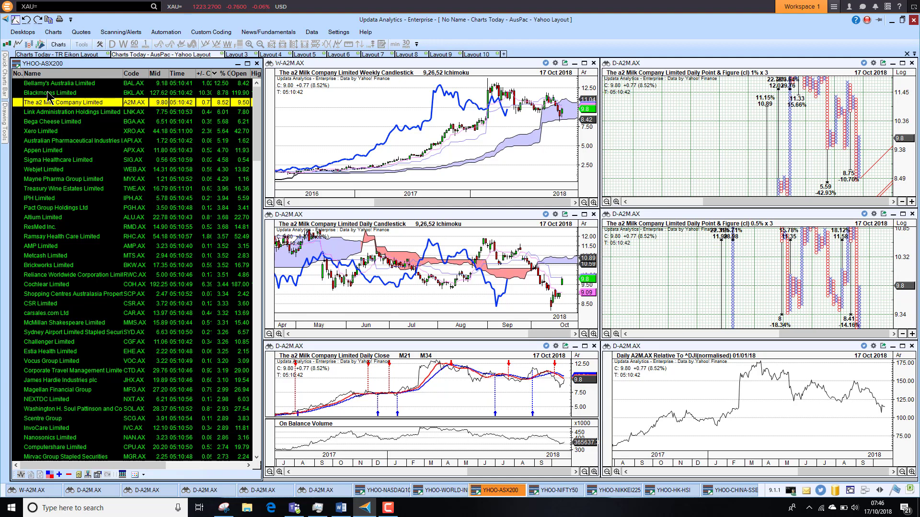
pyautogui.click(73, 124)
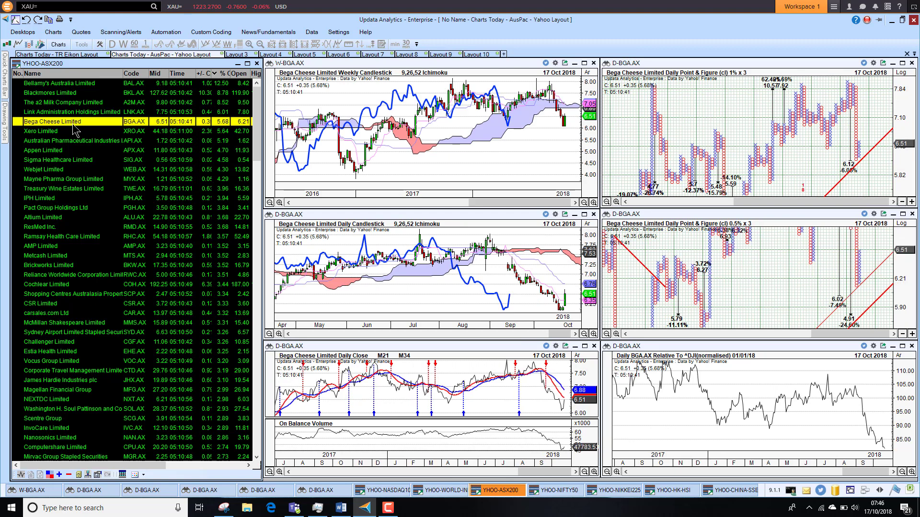
# Step: Sort by % Chg with losers first, then chart Afterpay Touch Group and Mineral Resources
pyautogui.click(223, 74)
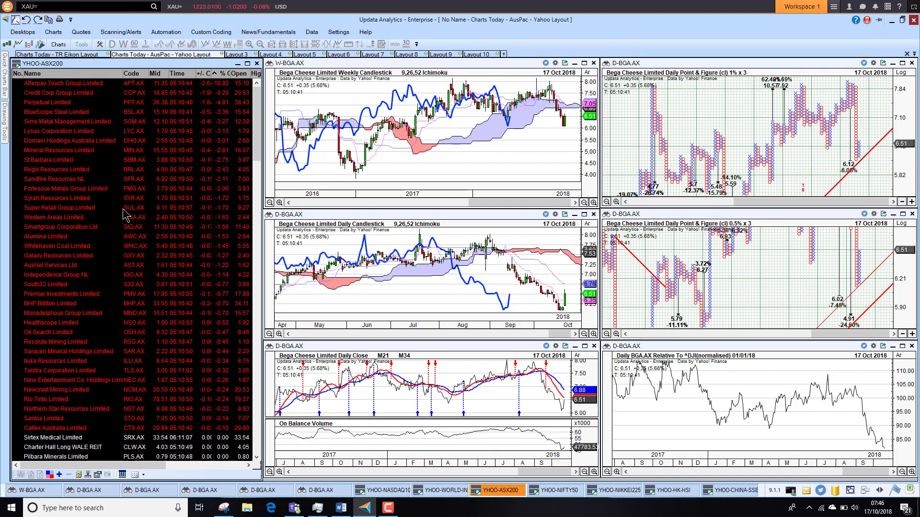
pyautogui.click(69, 84)
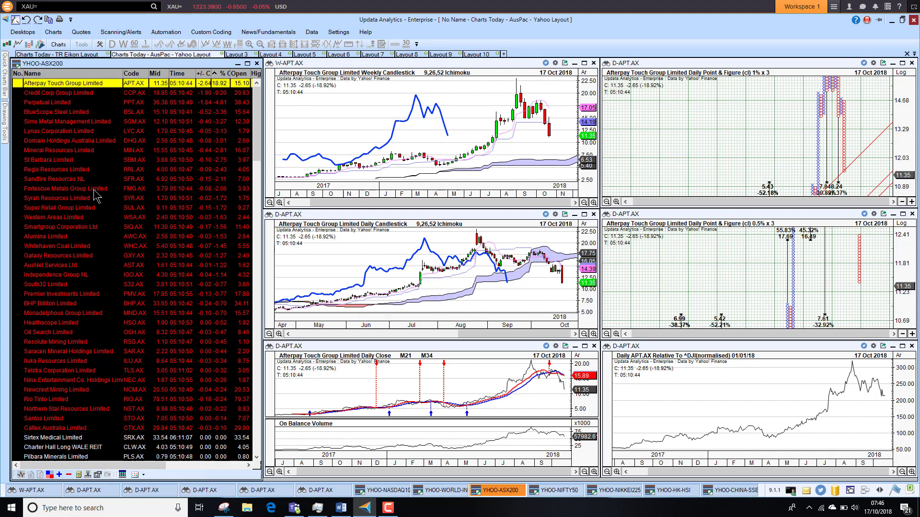
pyautogui.click(55, 150)
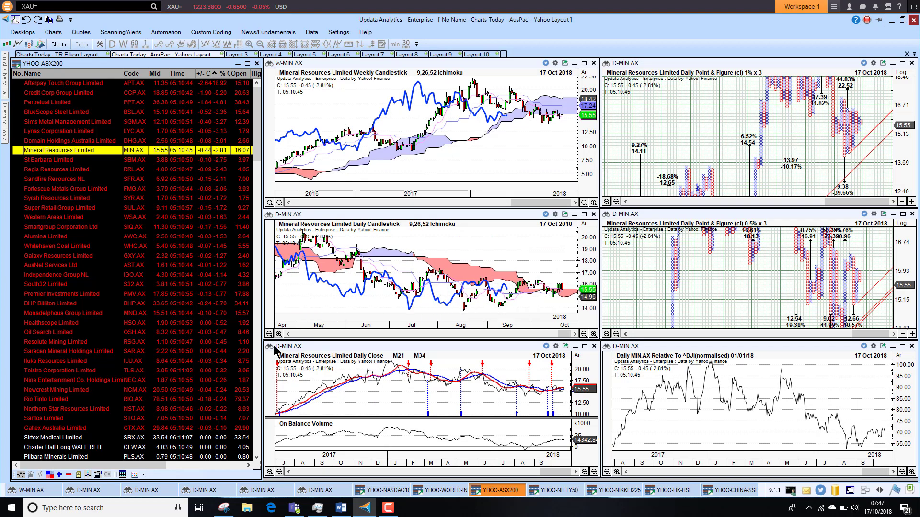
# Step: In YHOO-NIFTY50, chart HCL Technologies, then Infosys (INFY.NS), then sort by % Chg ascending
pyautogui.click(558, 496)
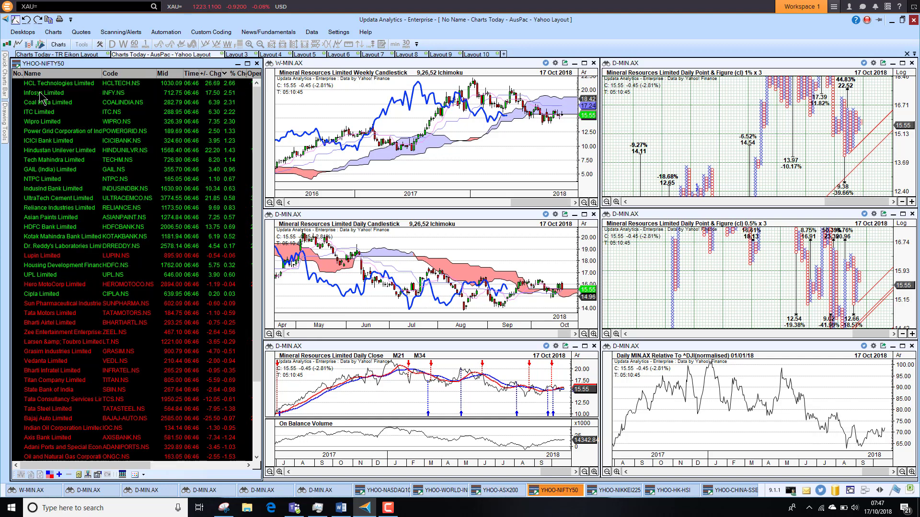
pyautogui.click(54, 83)
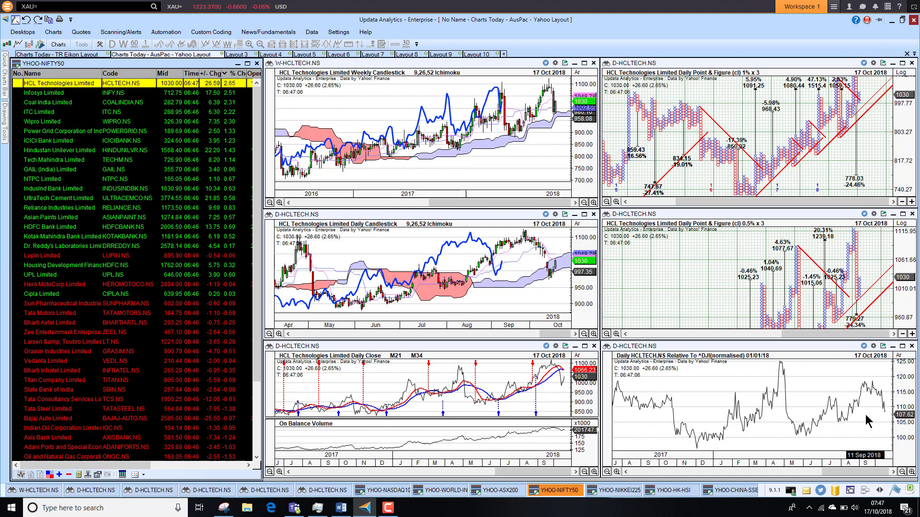
pyautogui.click(52, 96)
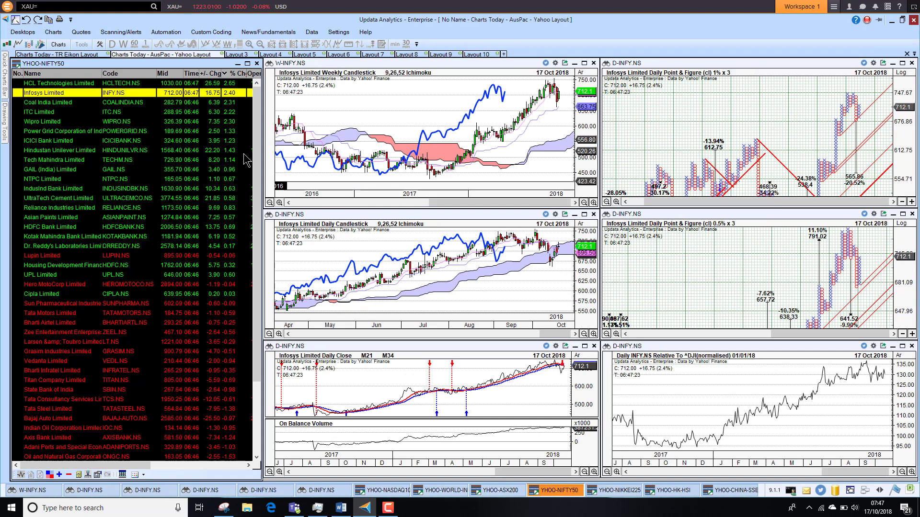
pyautogui.click(232, 73)
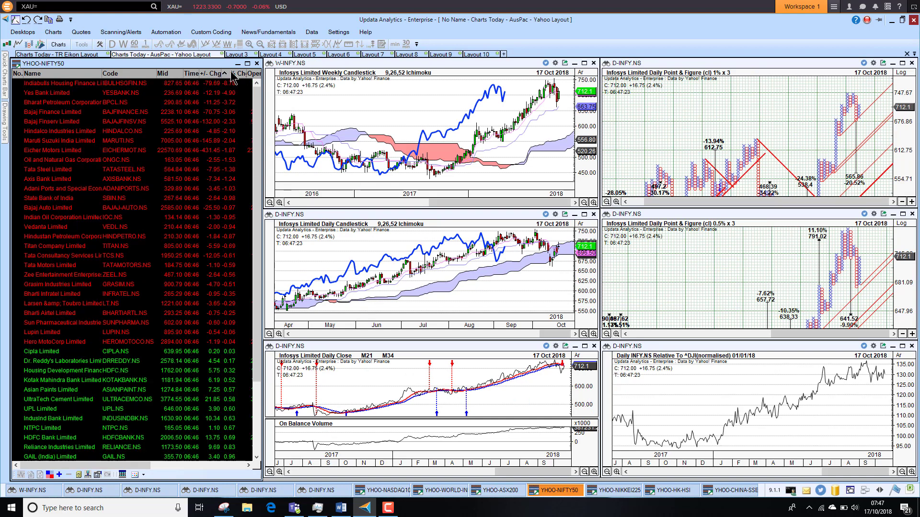
# Step: Chart Indiabulls Housing Finance, then move down to Yes Bank (YESBANK.NS)
pyautogui.click(73, 86)
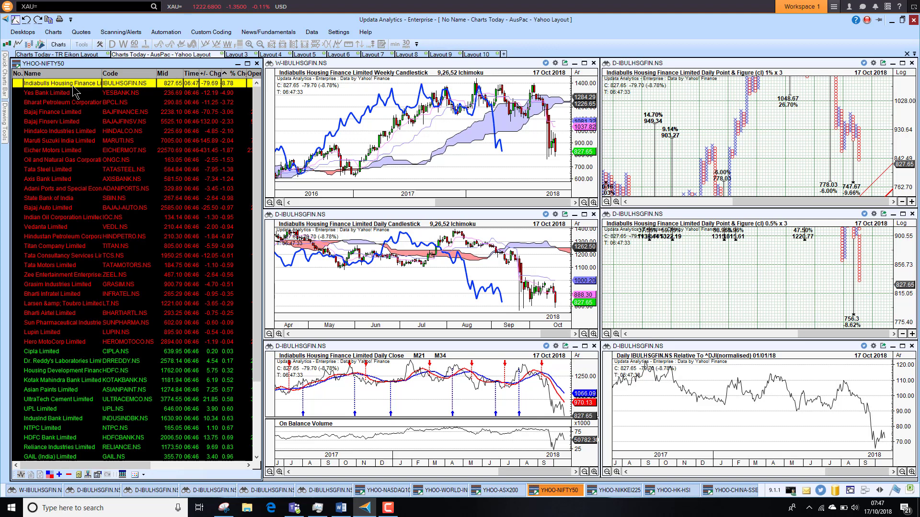
pyautogui.press('Down')
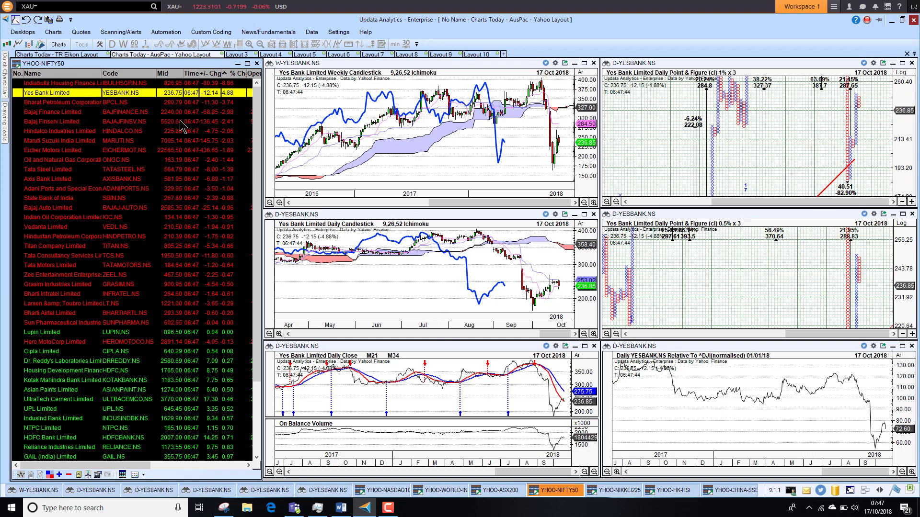
# Step: In YHOO-NIKKEI225, chart Sumco and SCREEN Holdings, sort by % Chg, then chart Kawasaki Kisen (9107.T)
pyautogui.click(611, 491)
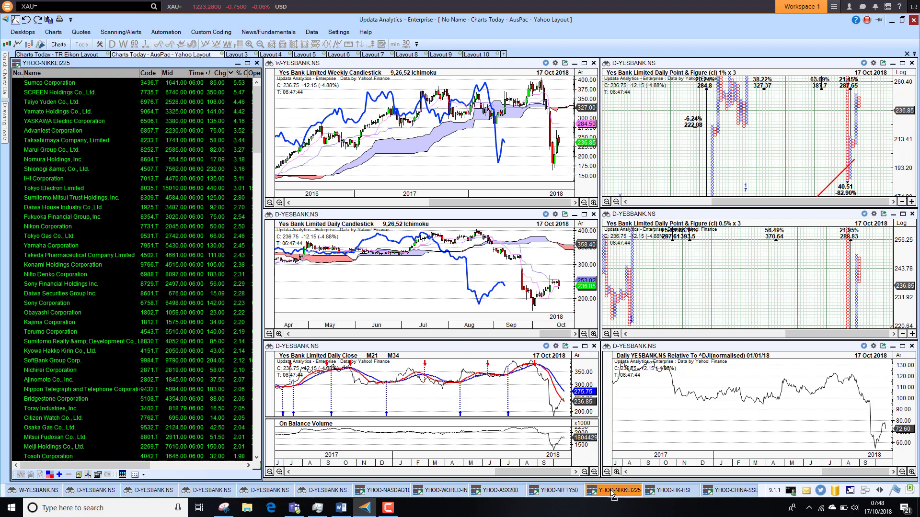
pyautogui.click(40, 83)
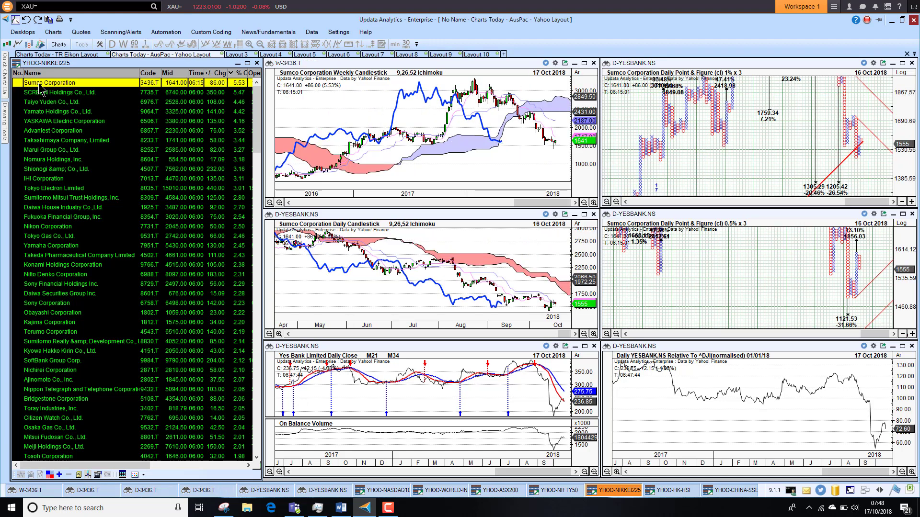
pyautogui.click(76, 94)
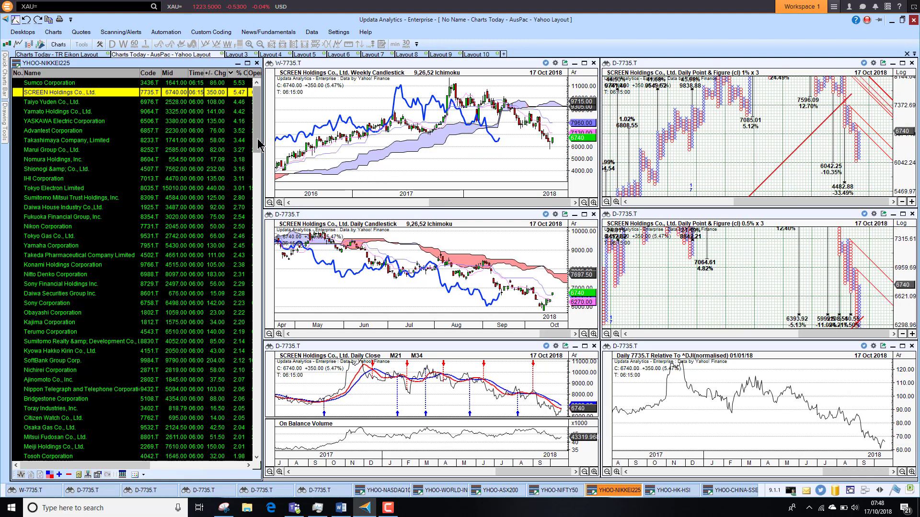
pyautogui.click(235, 73)
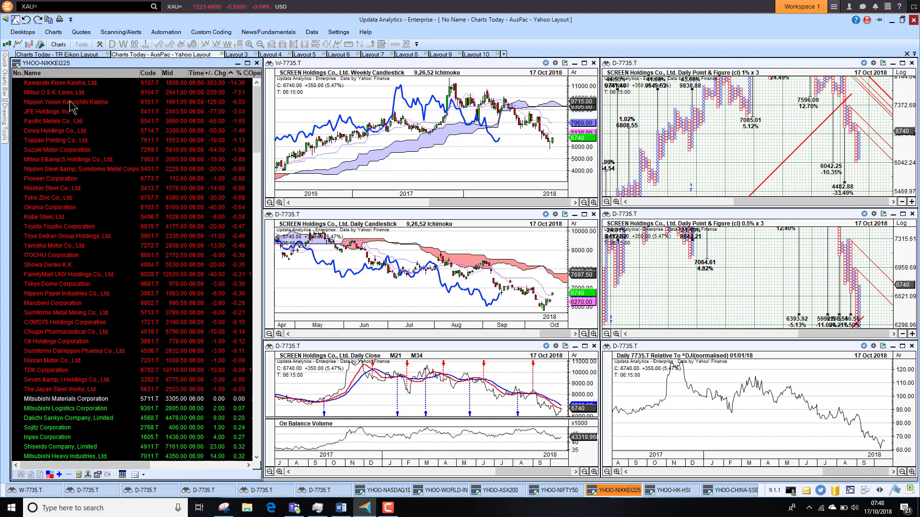
pyautogui.click(58, 84)
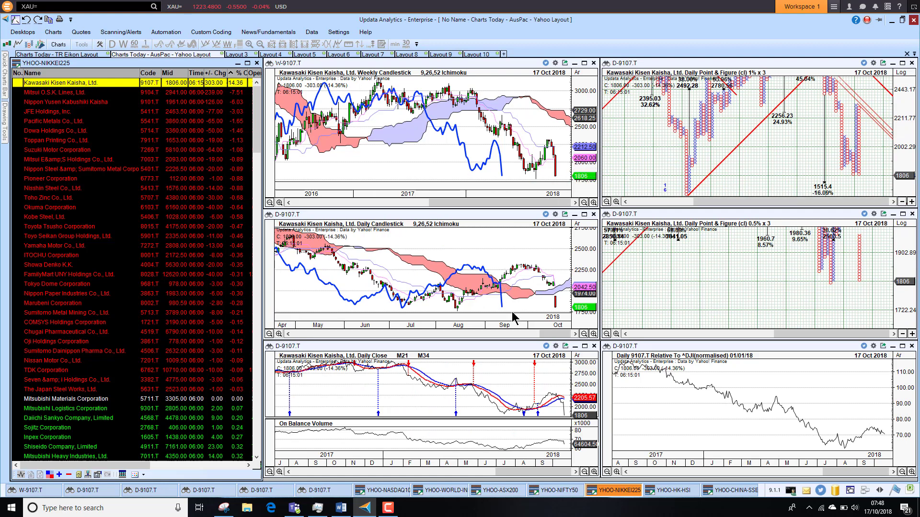
# Step: In YHOO-HK-HSI, chart Country Garden Holdings, sort by %, then chart WH Group Limited (0288.HK)
pyautogui.click(677, 495)
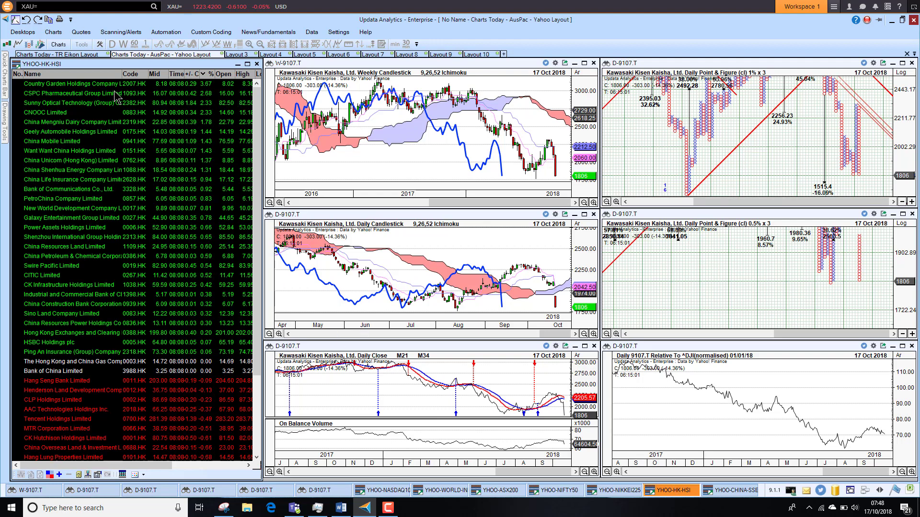
pyautogui.click(87, 85)
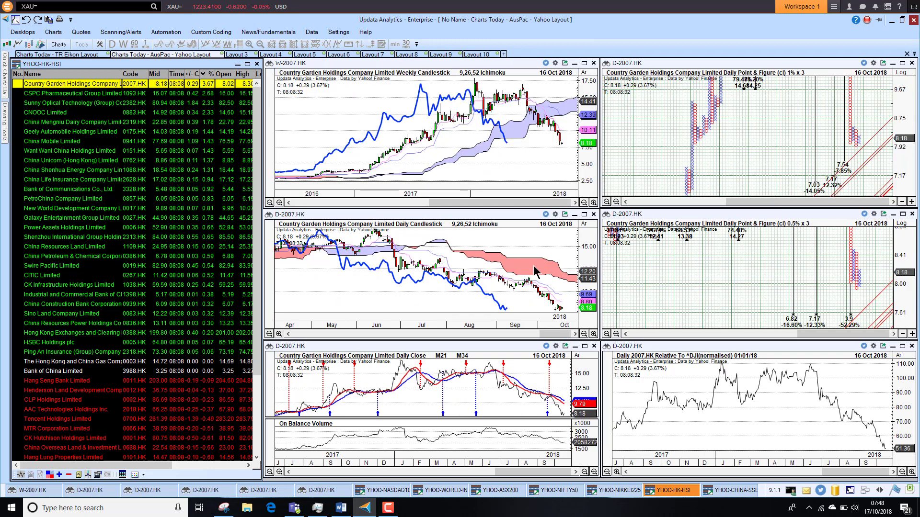
pyautogui.click(207, 75)
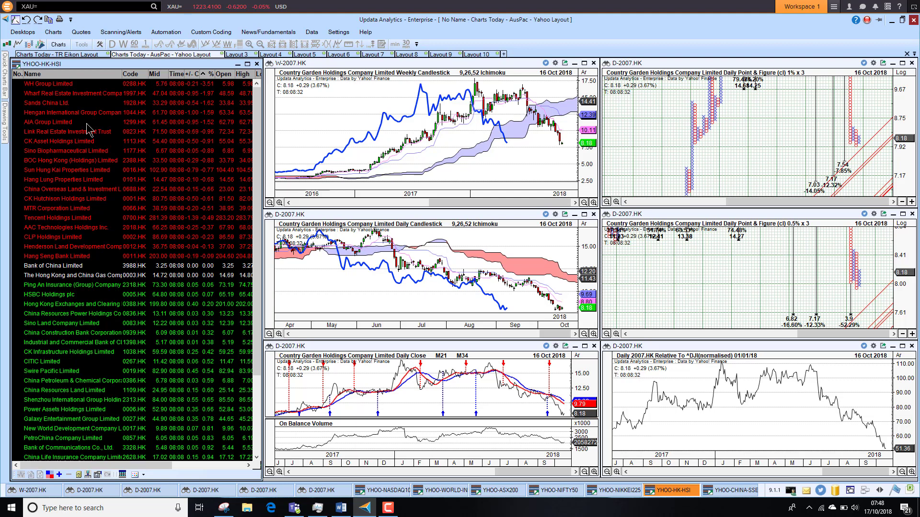
pyautogui.click(54, 88)
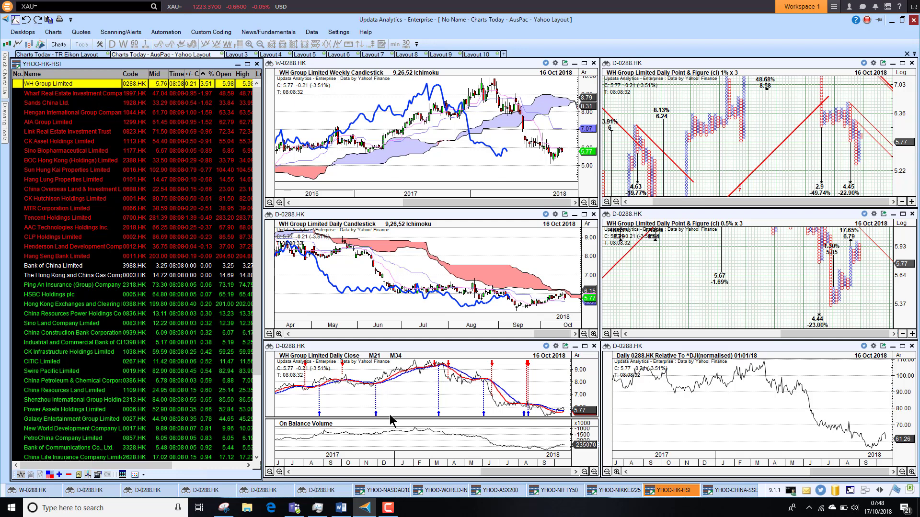
# Step: In YHOO-CHINA-SSE50, chart China Galaxy Securities, sort by %, then Sanan Optoelectronics and New China Life
pyautogui.click(739, 496)
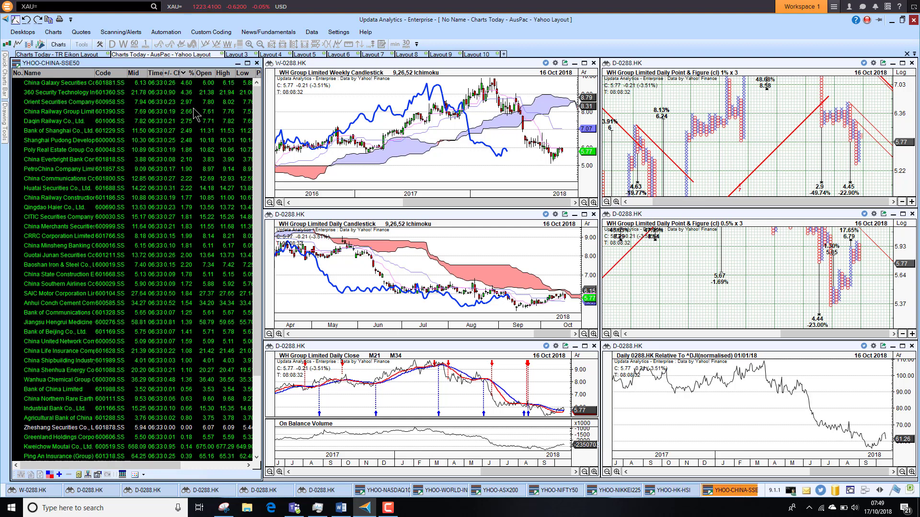
pyautogui.click(70, 84)
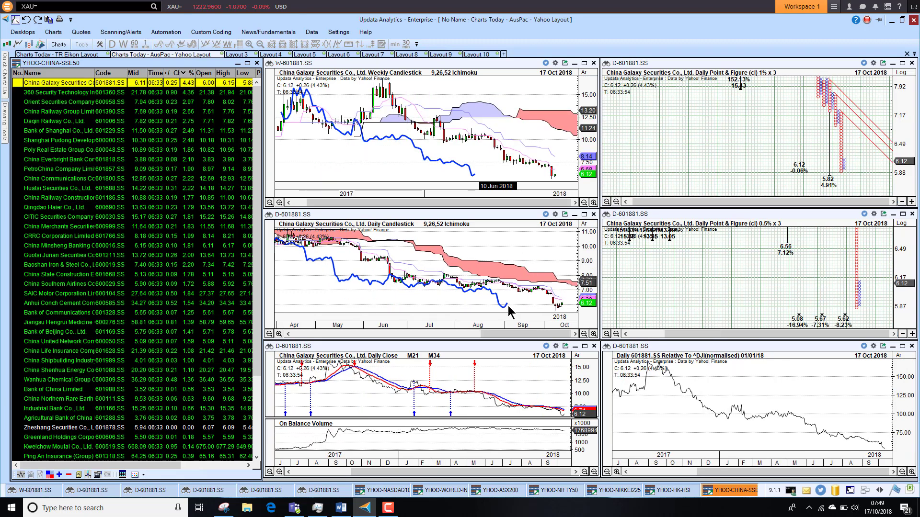
pyautogui.click(190, 75)
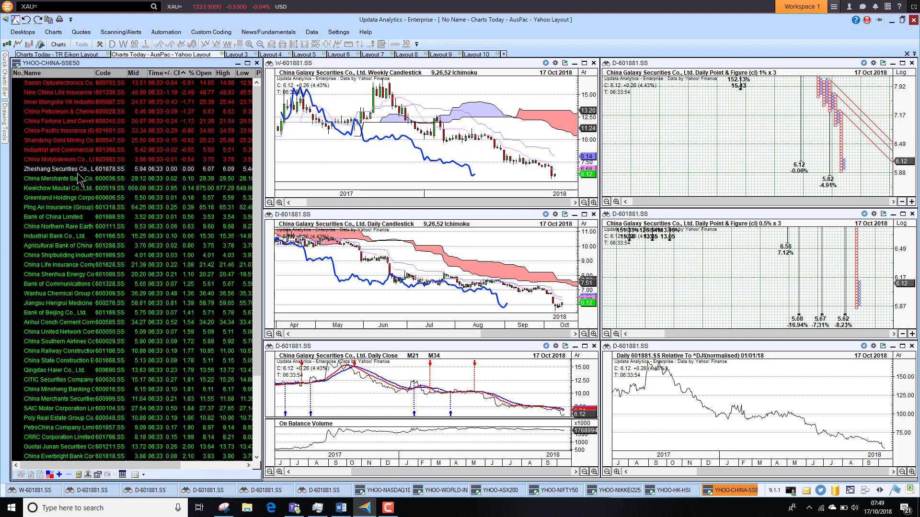
pyautogui.click(64, 85)
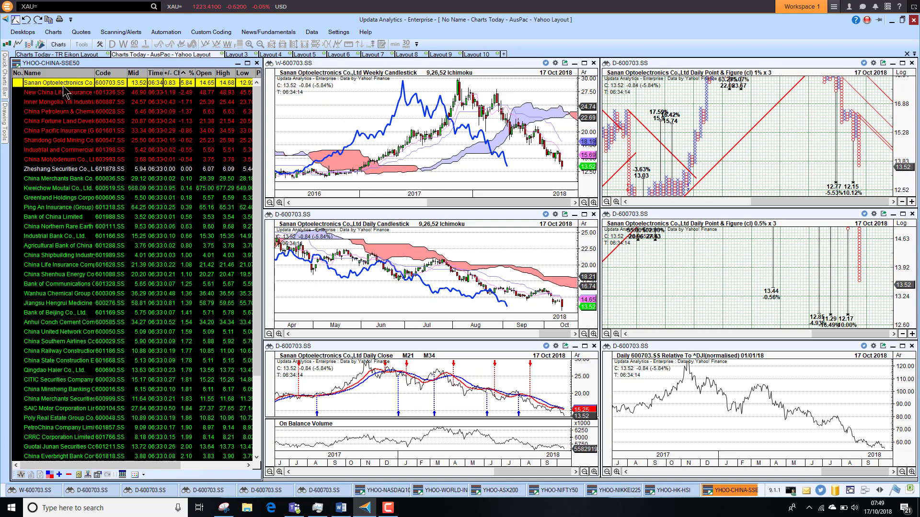
pyautogui.click(65, 95)
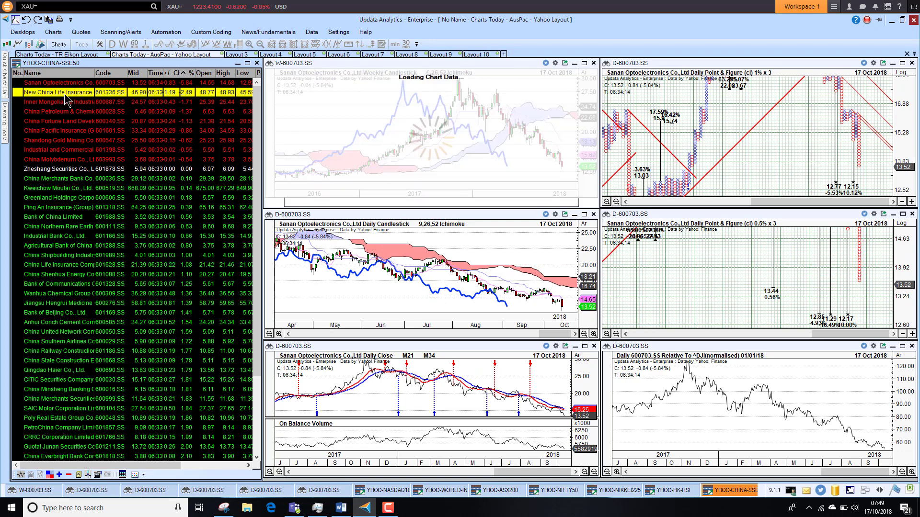